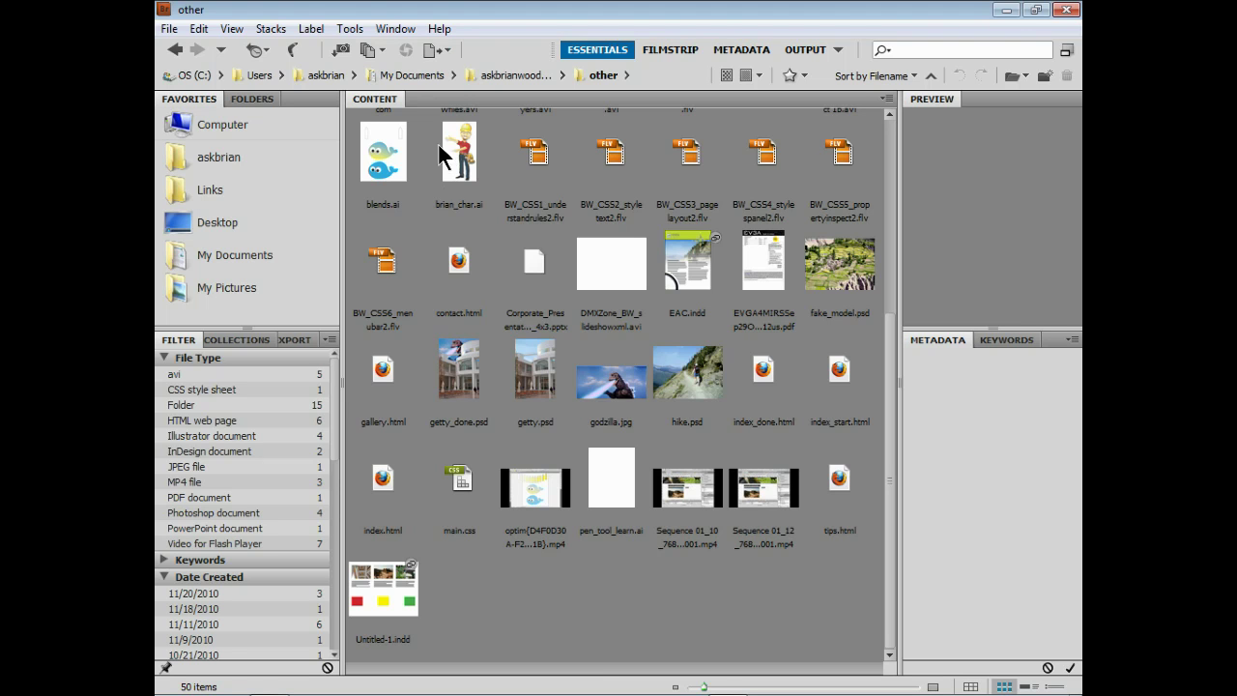
Open the Help menu to see the help, support and update options
left_click(438, 29)
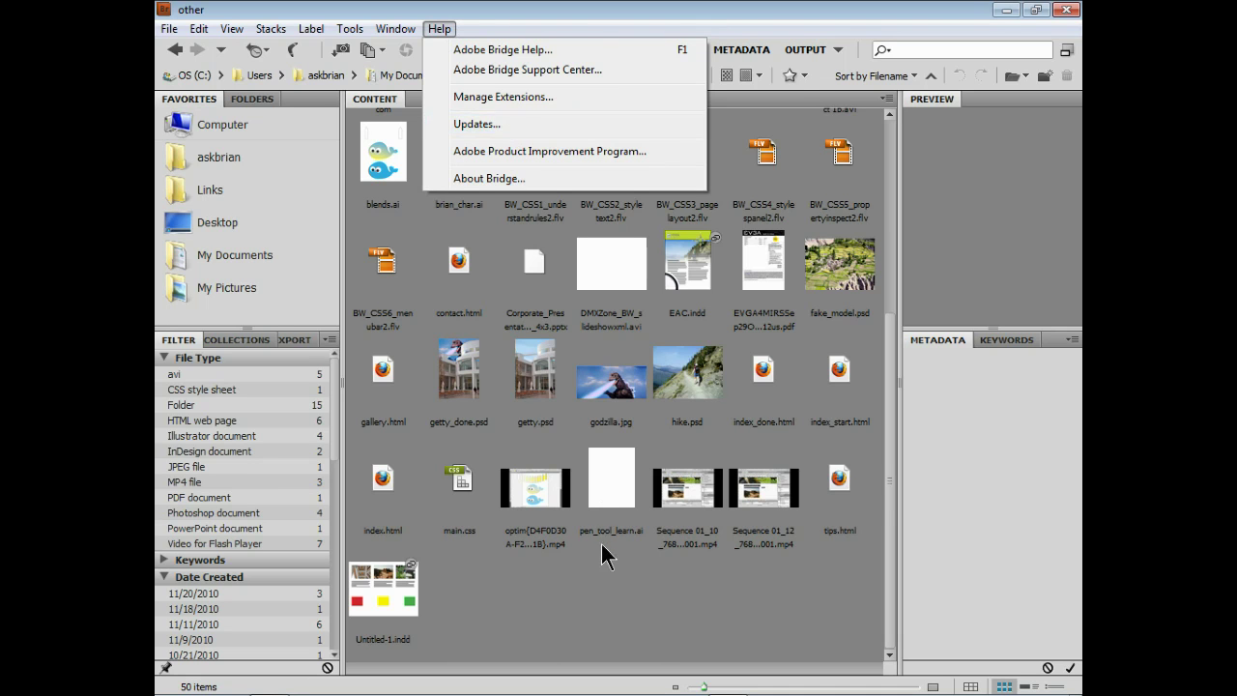
Dismiss the Help menu and show the Export panel with its Facebook, Flickr, Photoshop and Save to Hard Drive destinations
left_click(597, 580)
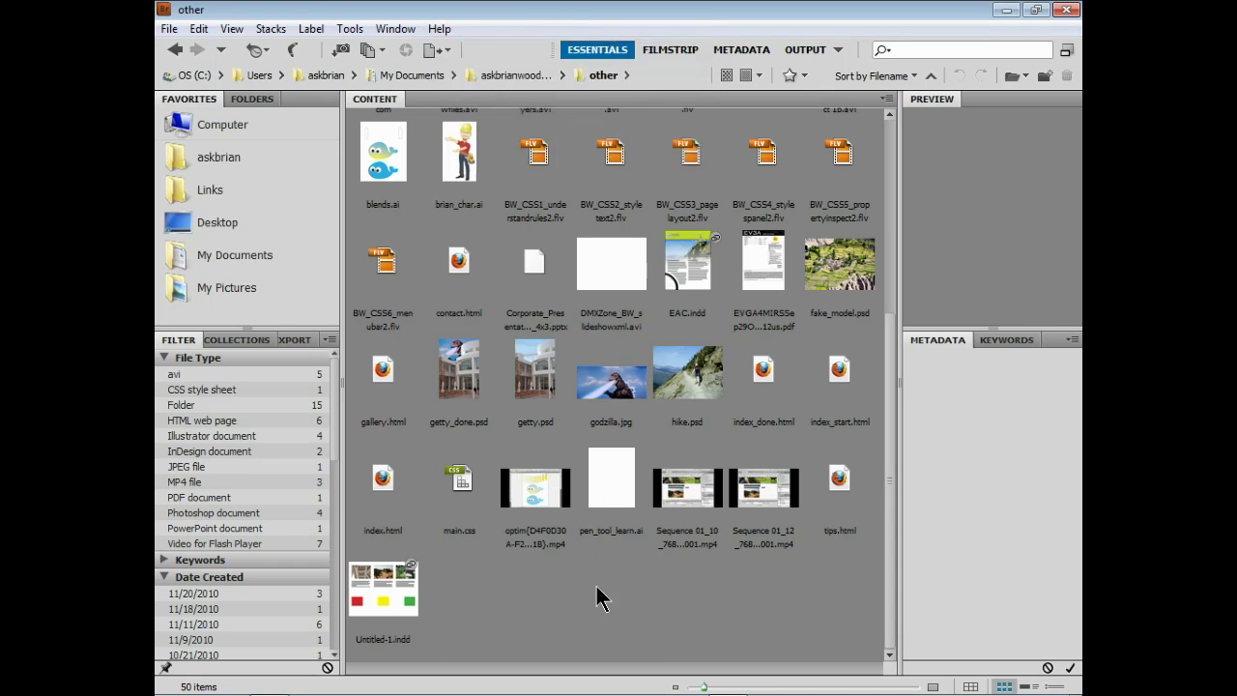
left_click(296, 340)
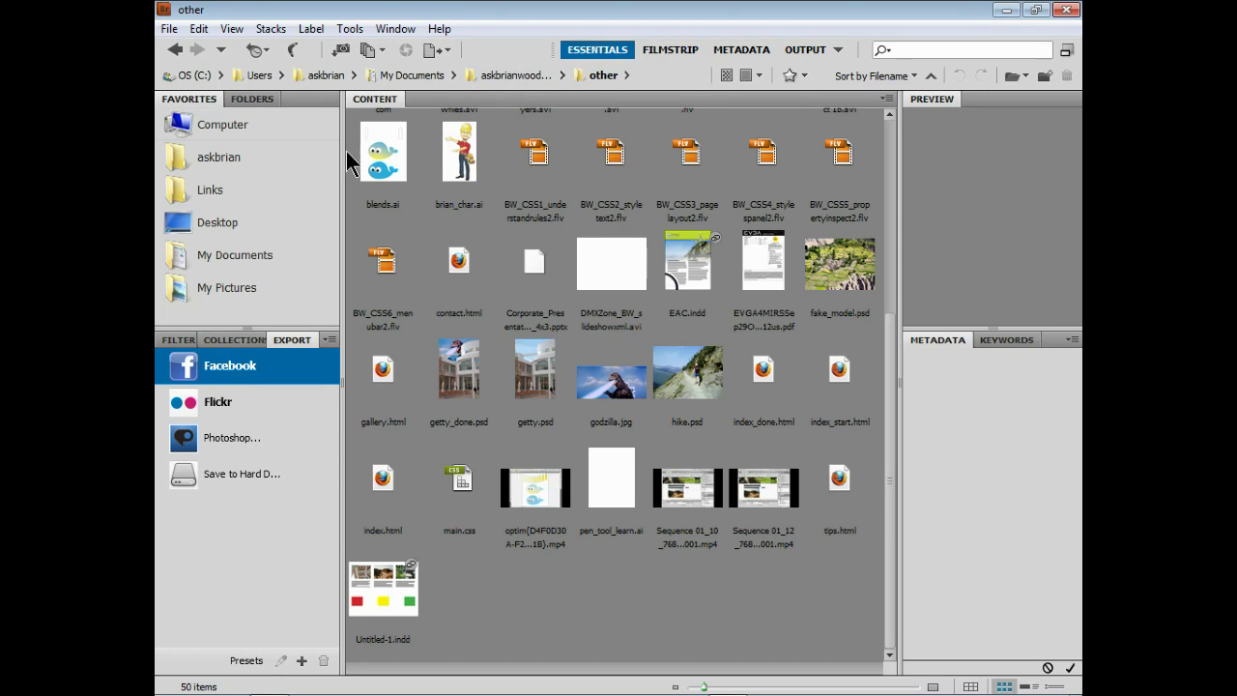
left_click(394, 29)
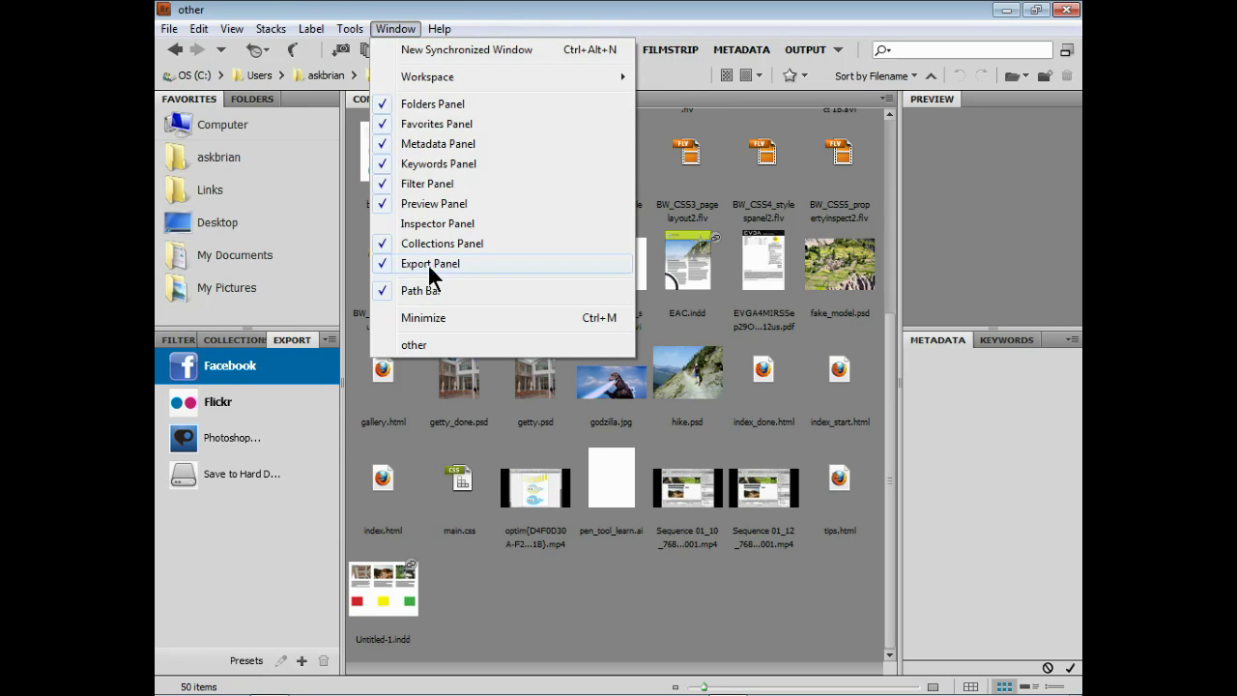
left_click(589, 613)
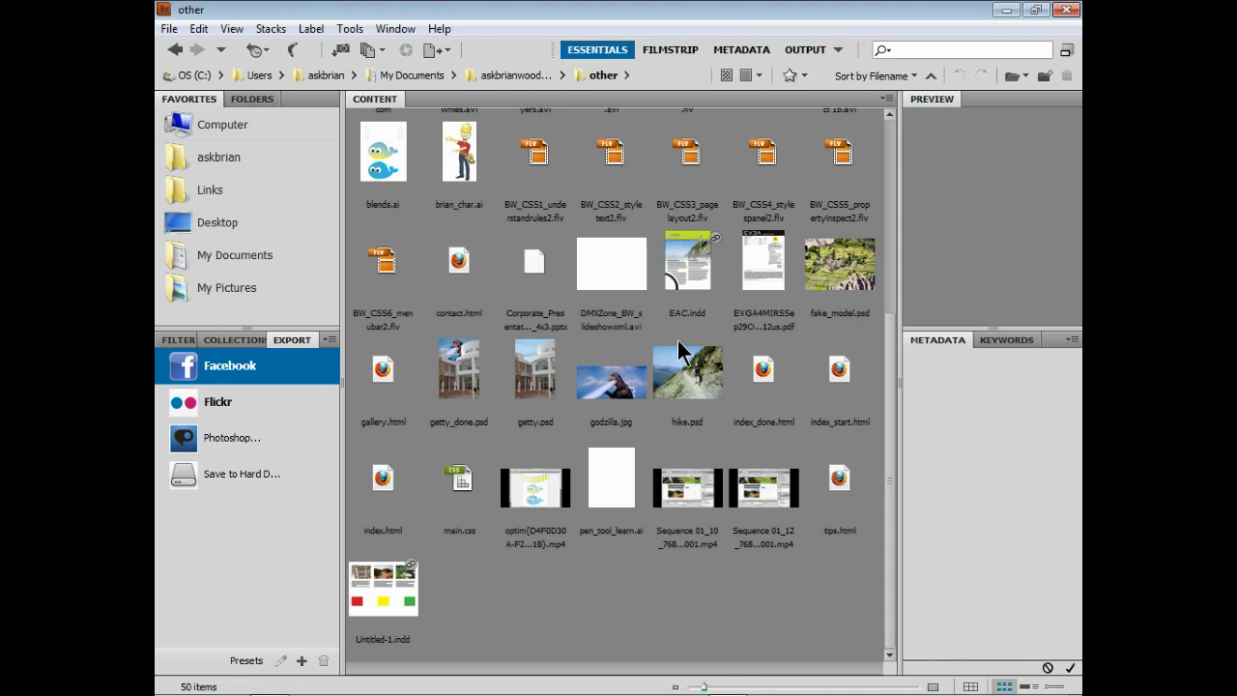
Select fake_model.psd, godzilla.jpg, getty.psd and the character illustration together
left_click(828, 278)
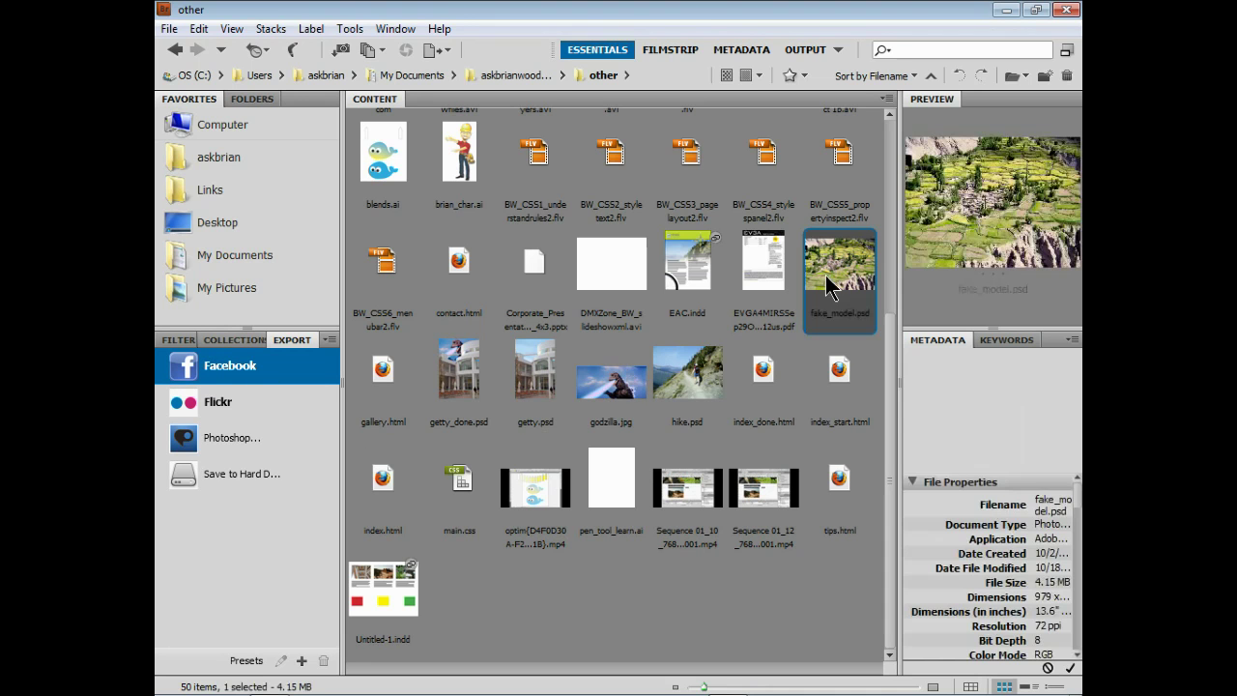
left_click(607, 399, "ctrl")
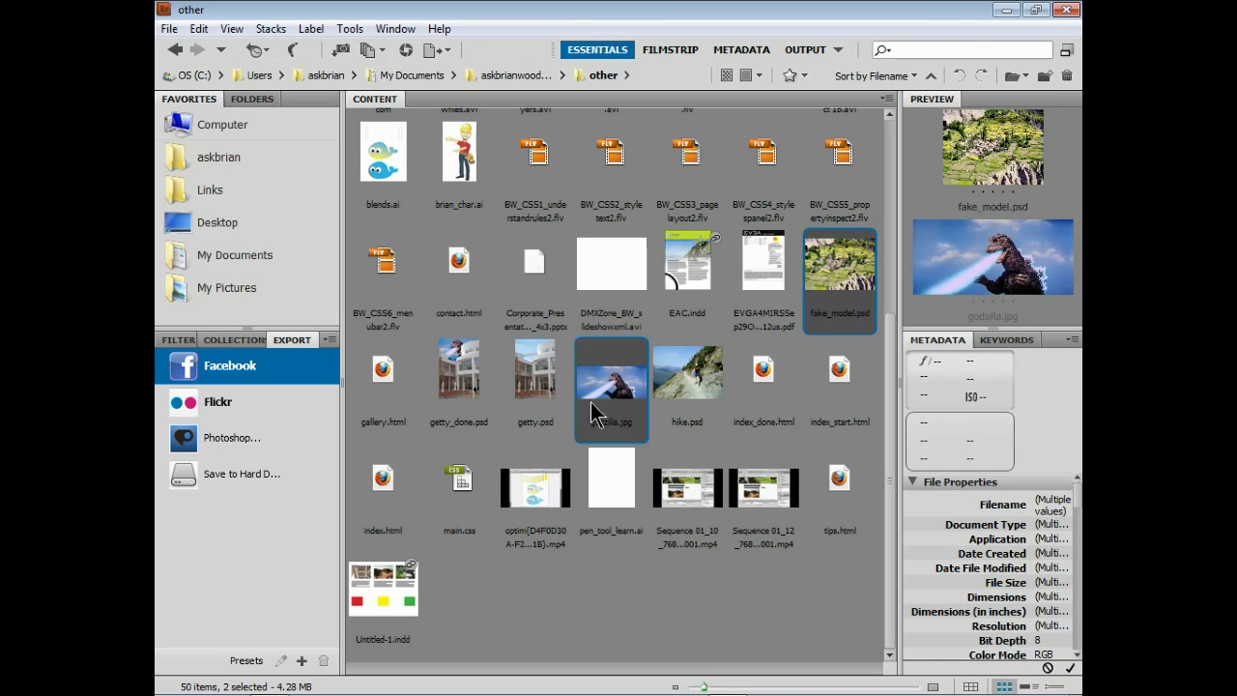
left_click(536, 389, "ctrl")
left_click(459, 155, "ctrl")
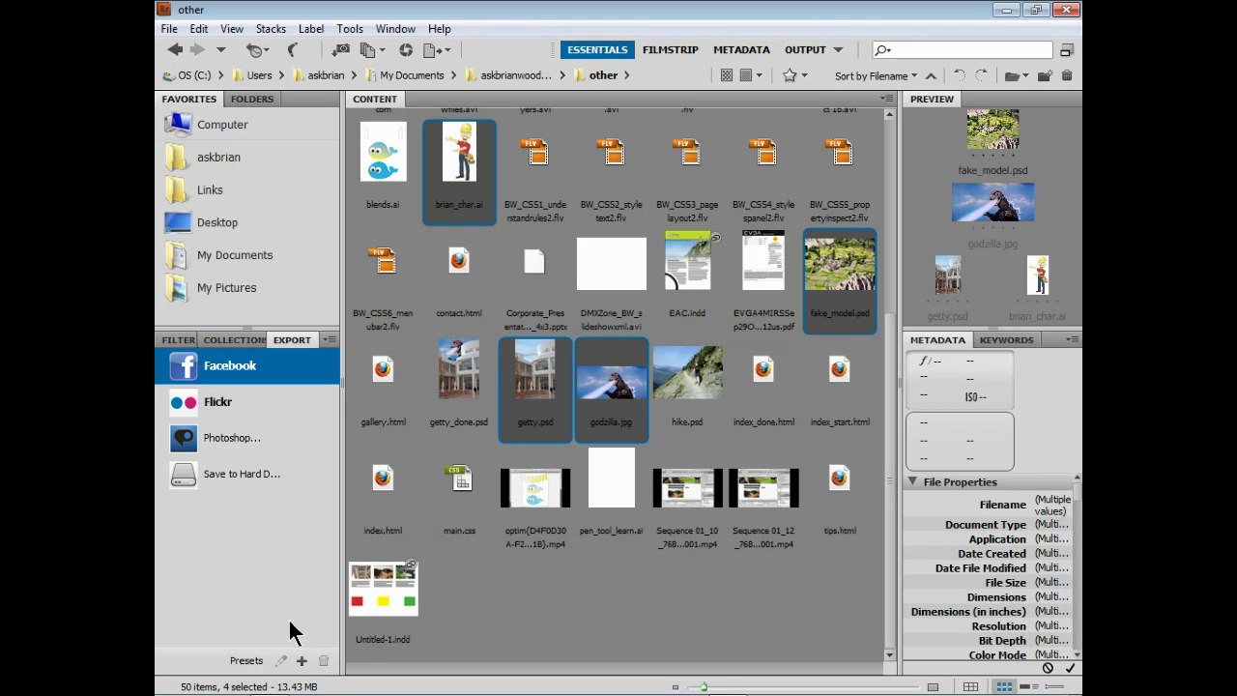
Add a new Facebook preset and log in with the account e-mail and password
left_click(301, 661)
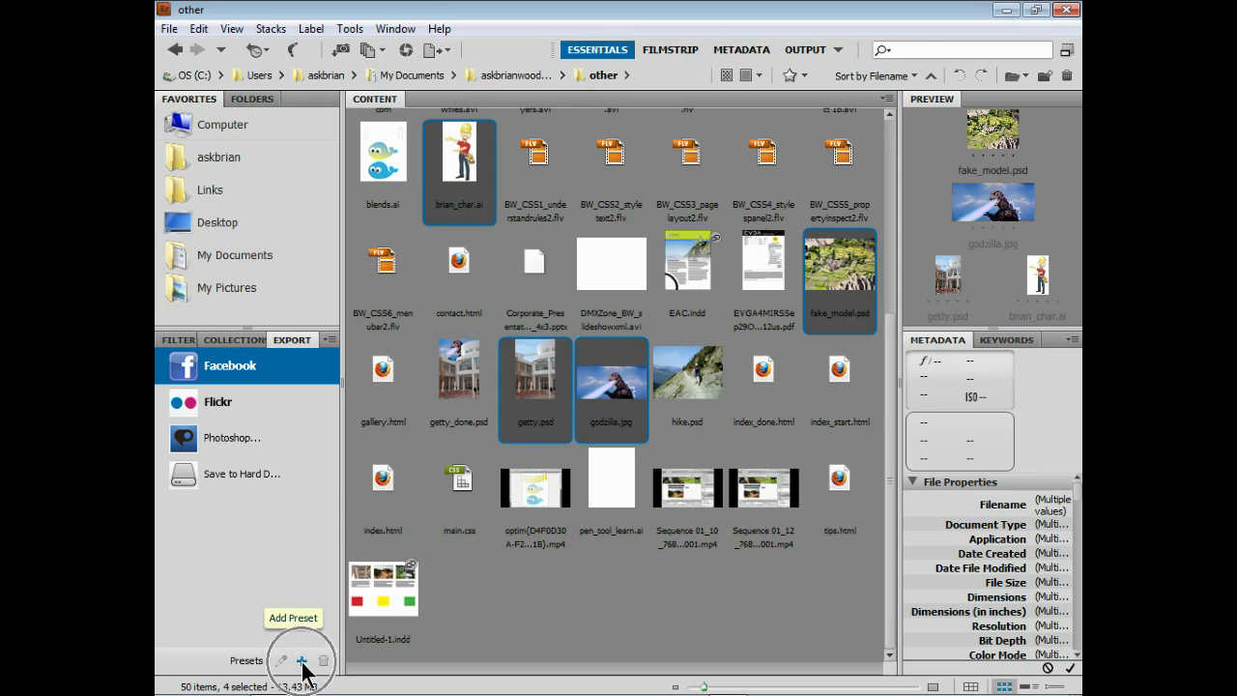
left_click(302, 662)
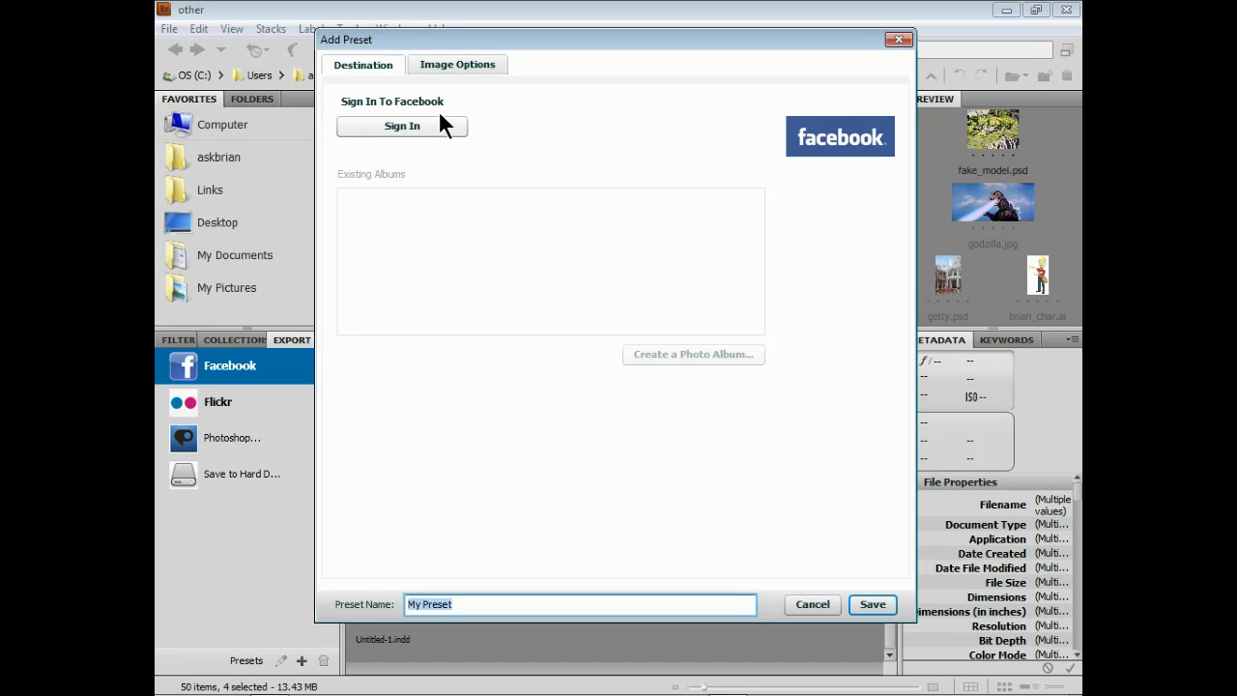
left_click(436, 124)
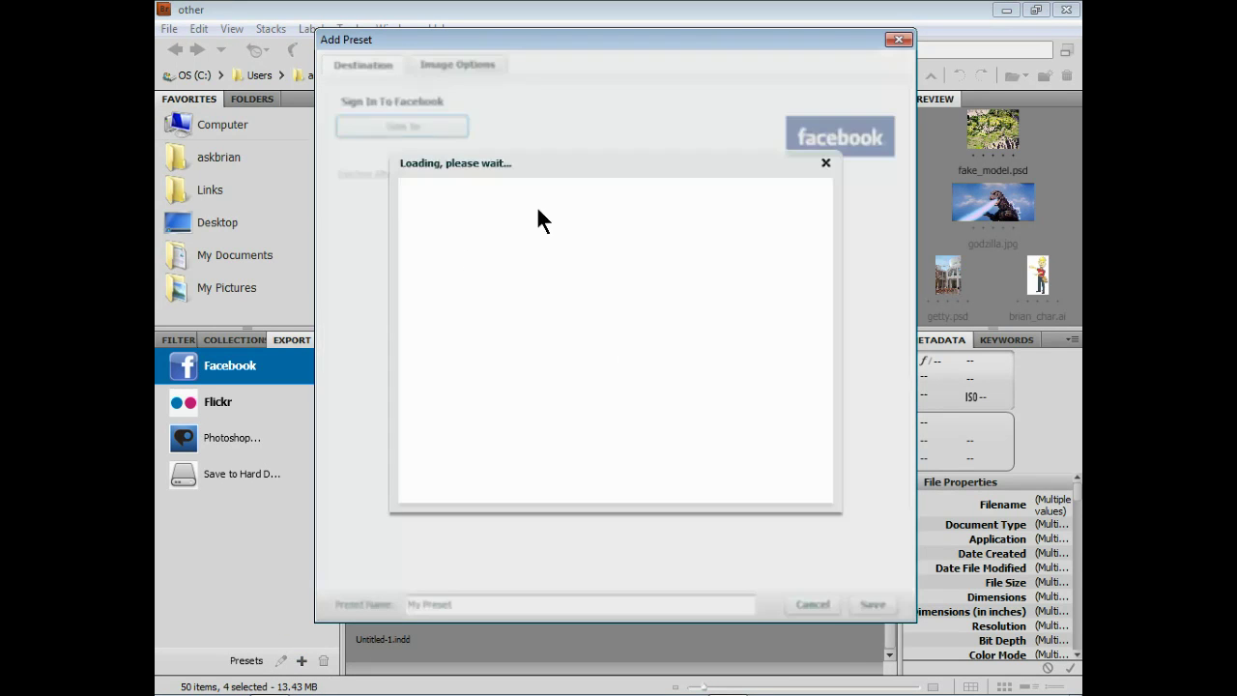
left_click(567, 275)
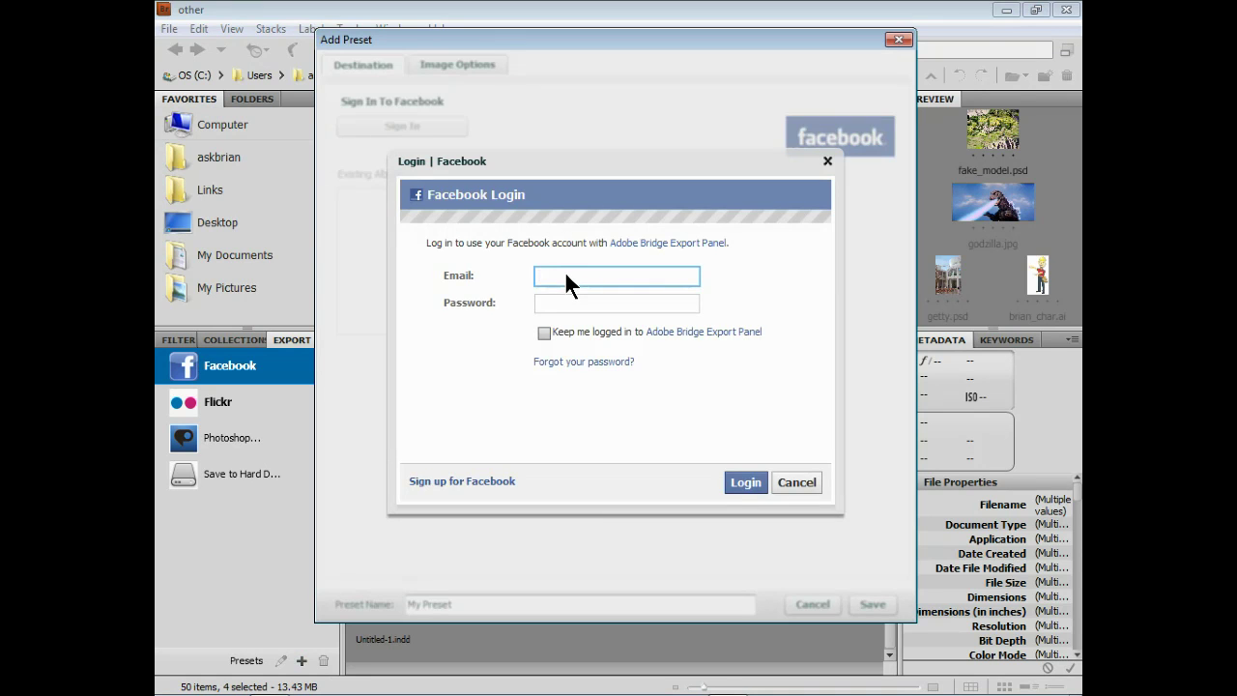
key("Tab")
type("••••")
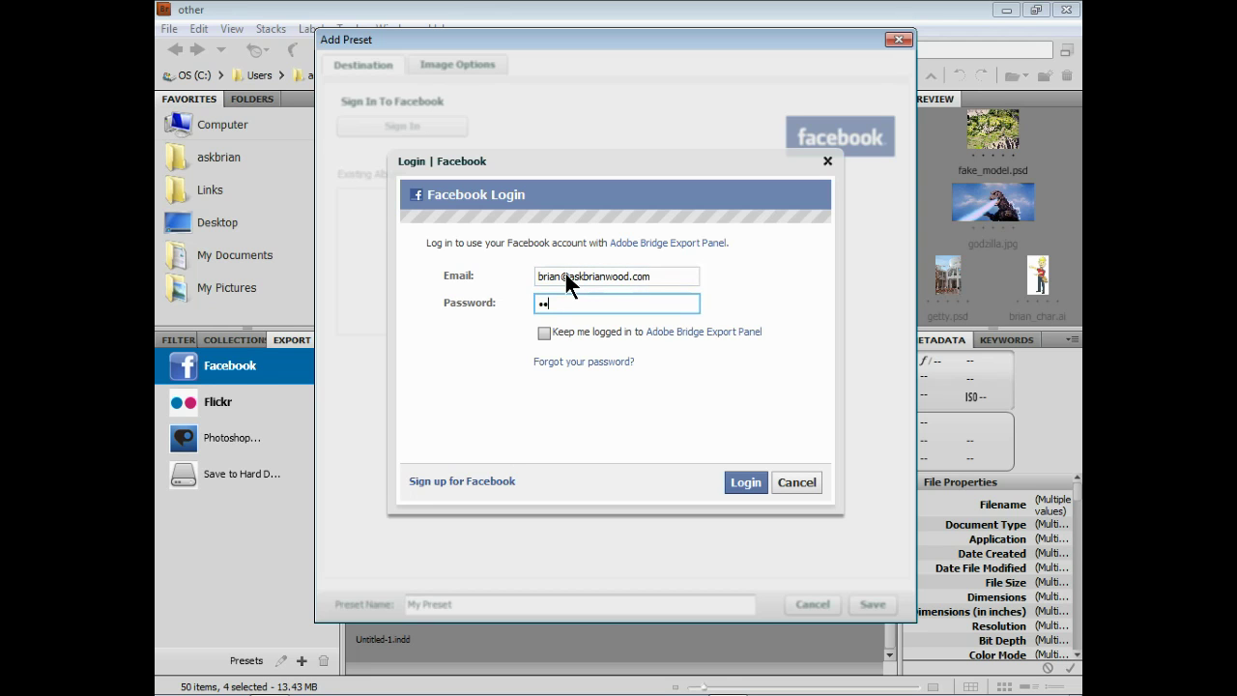
type("••••••")
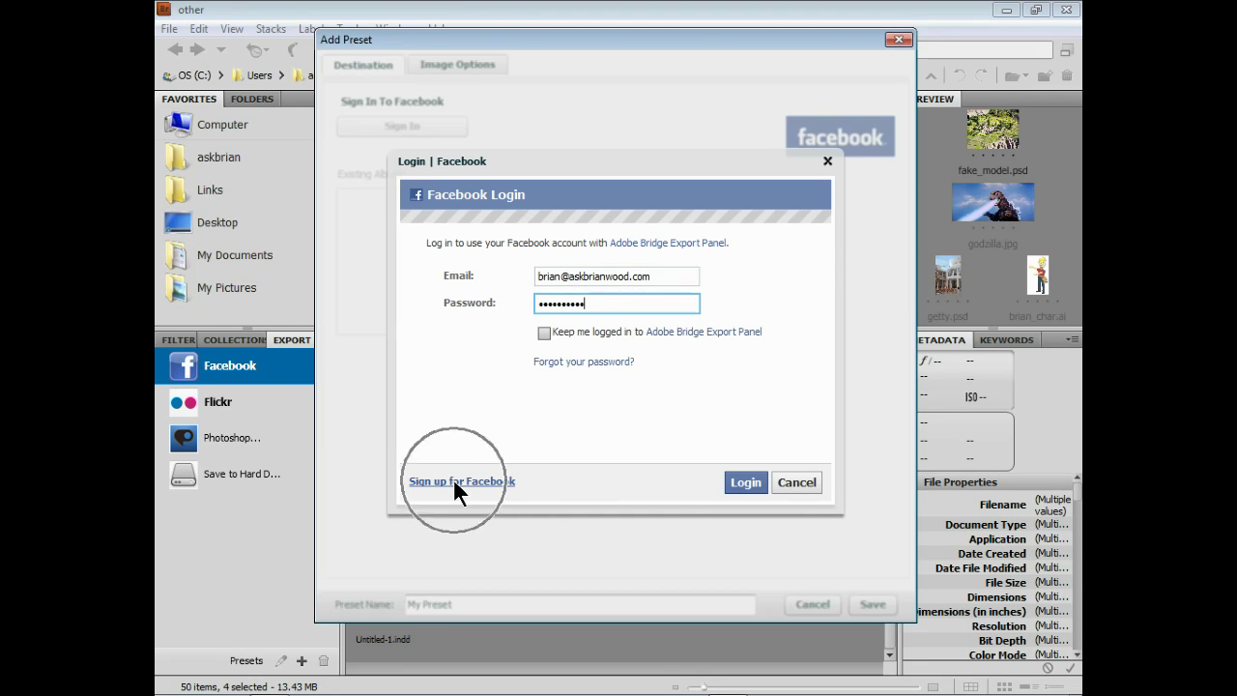
left_click(742, 482)
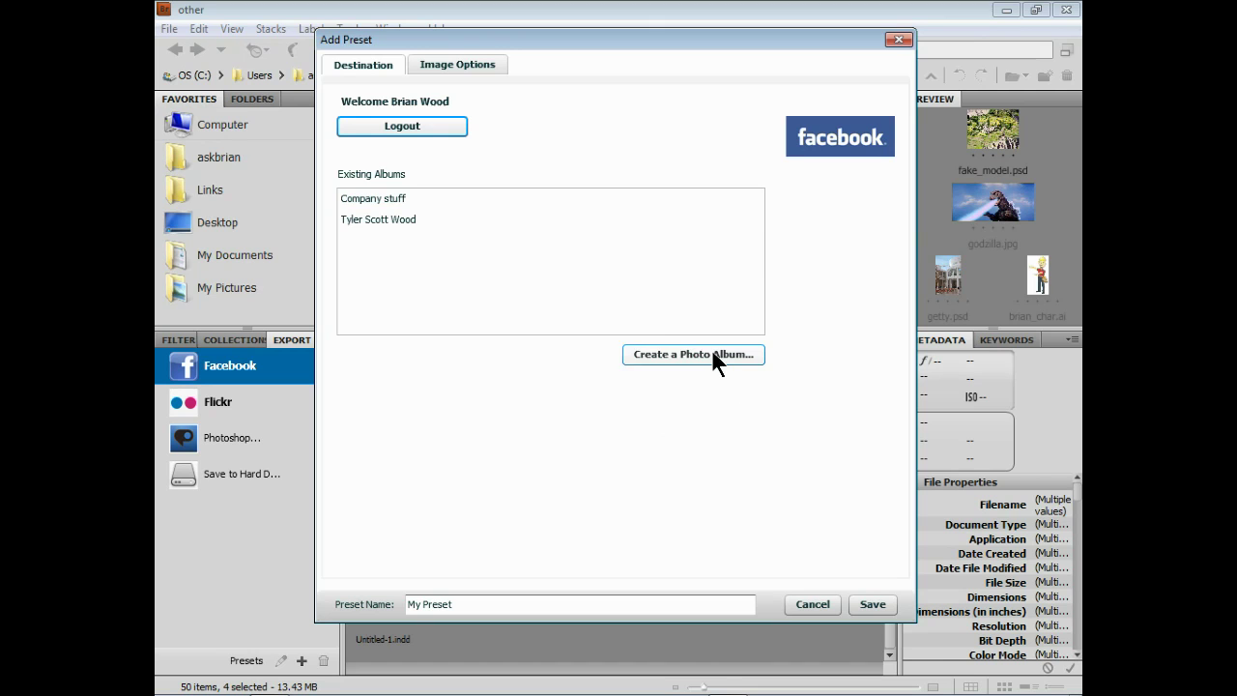
Create a new '… work stuff' photo album named after the user, with Only Friends privacy
left_click(636, 351)
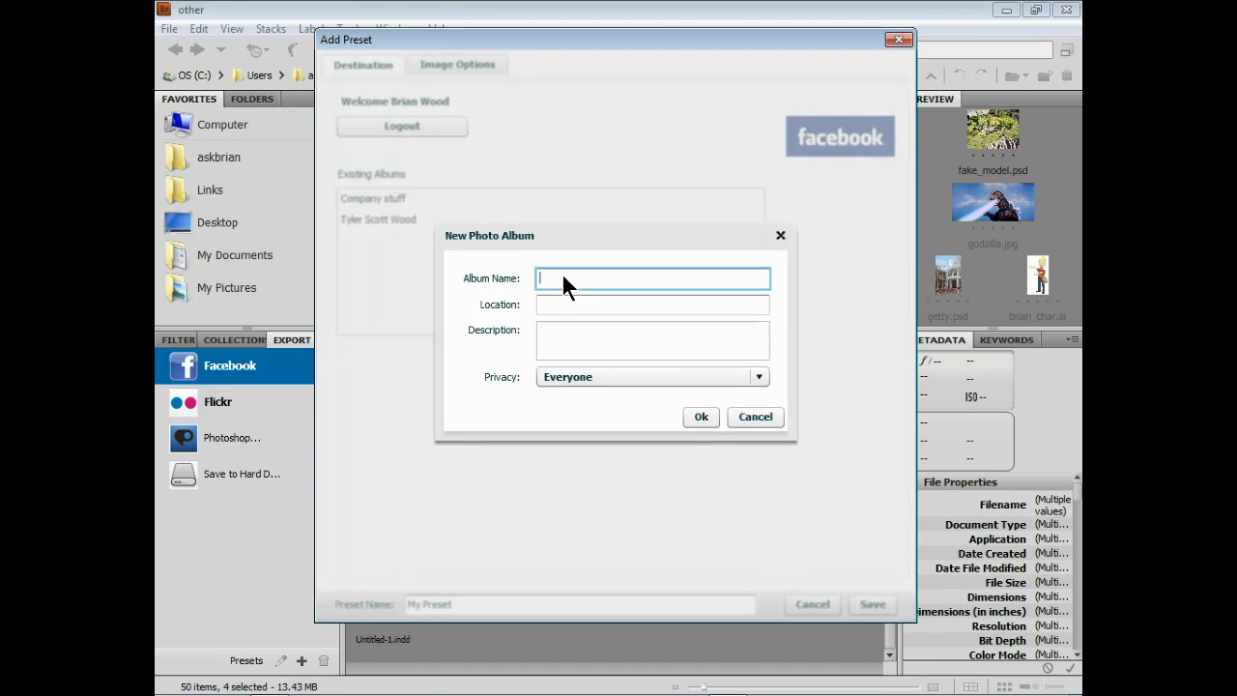
type("Brian work stuff")
left_click(563, 304)
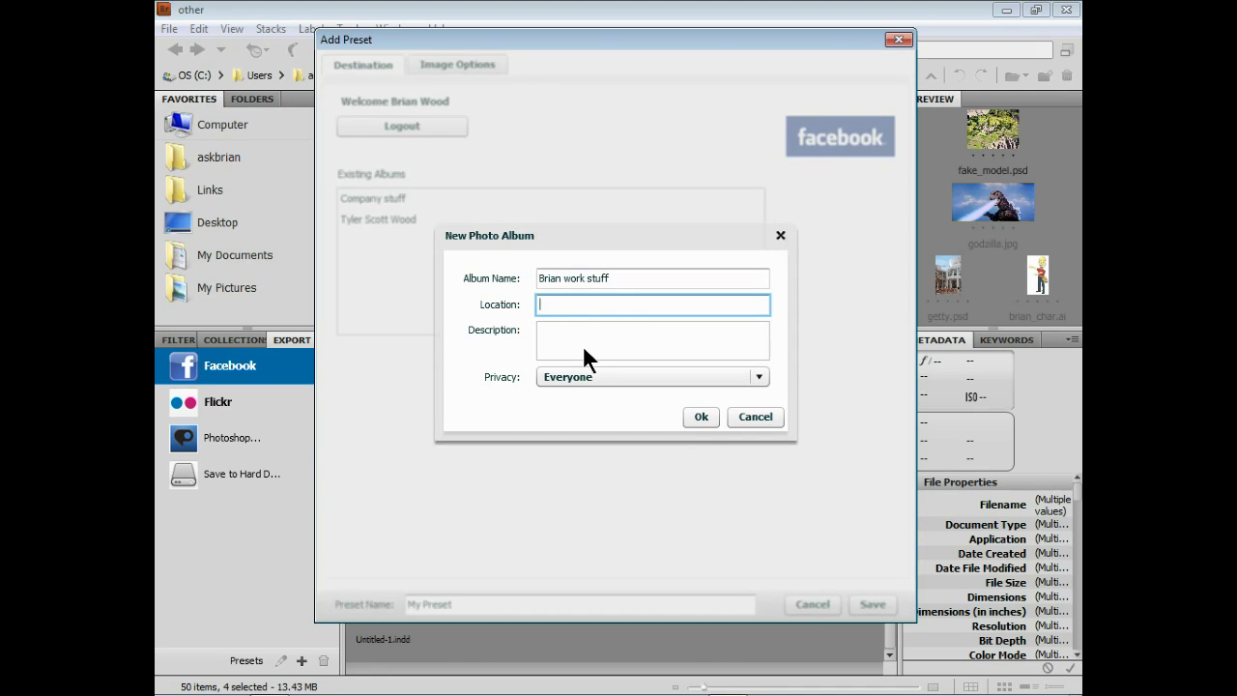
left_click(583, 345)
left_click(599, 375)
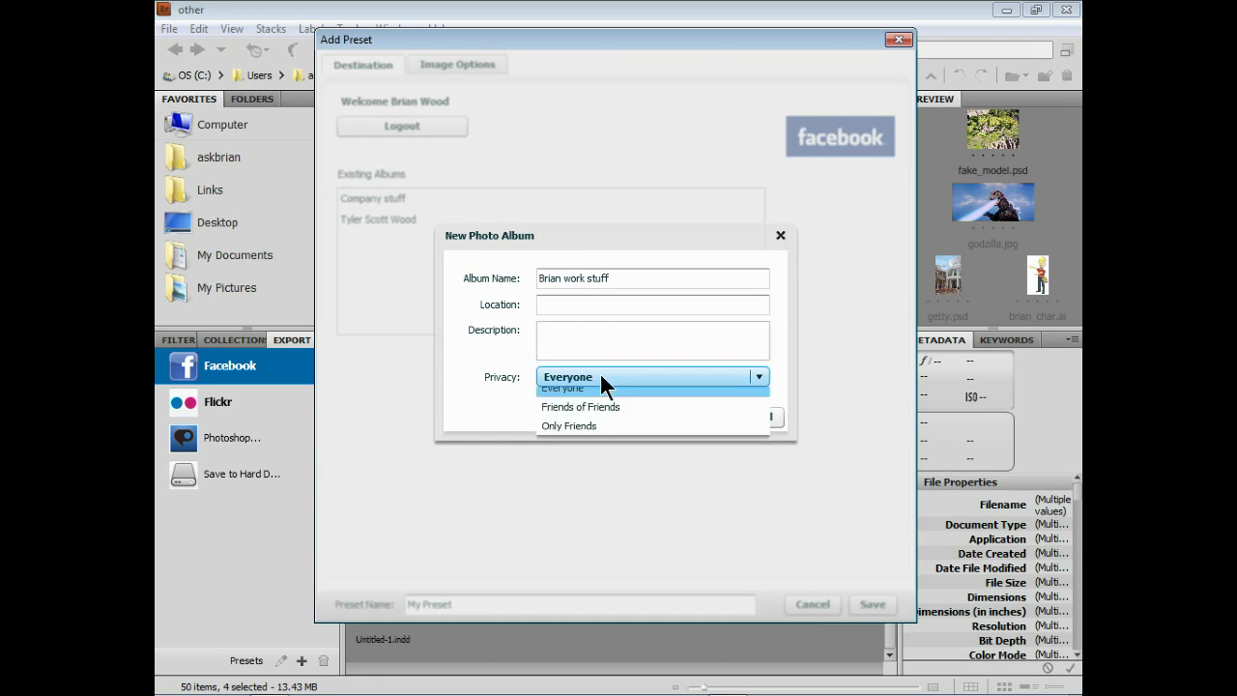
left_click(569, 434)
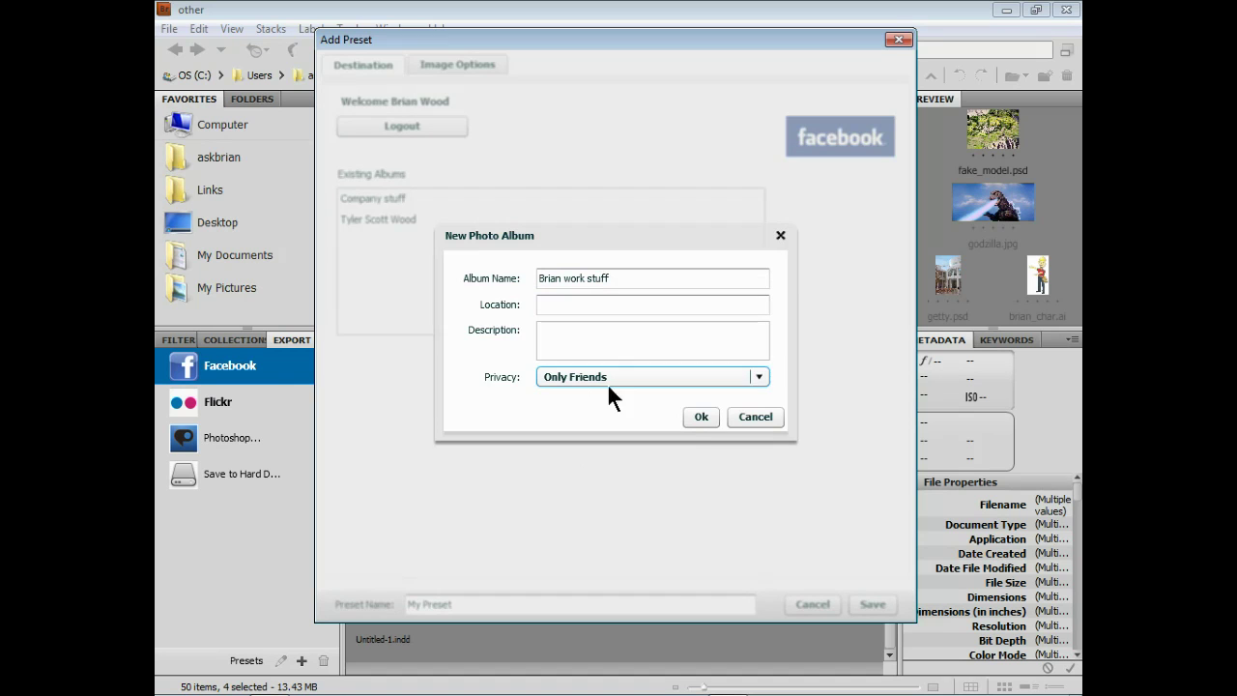
left_click(701, 417)
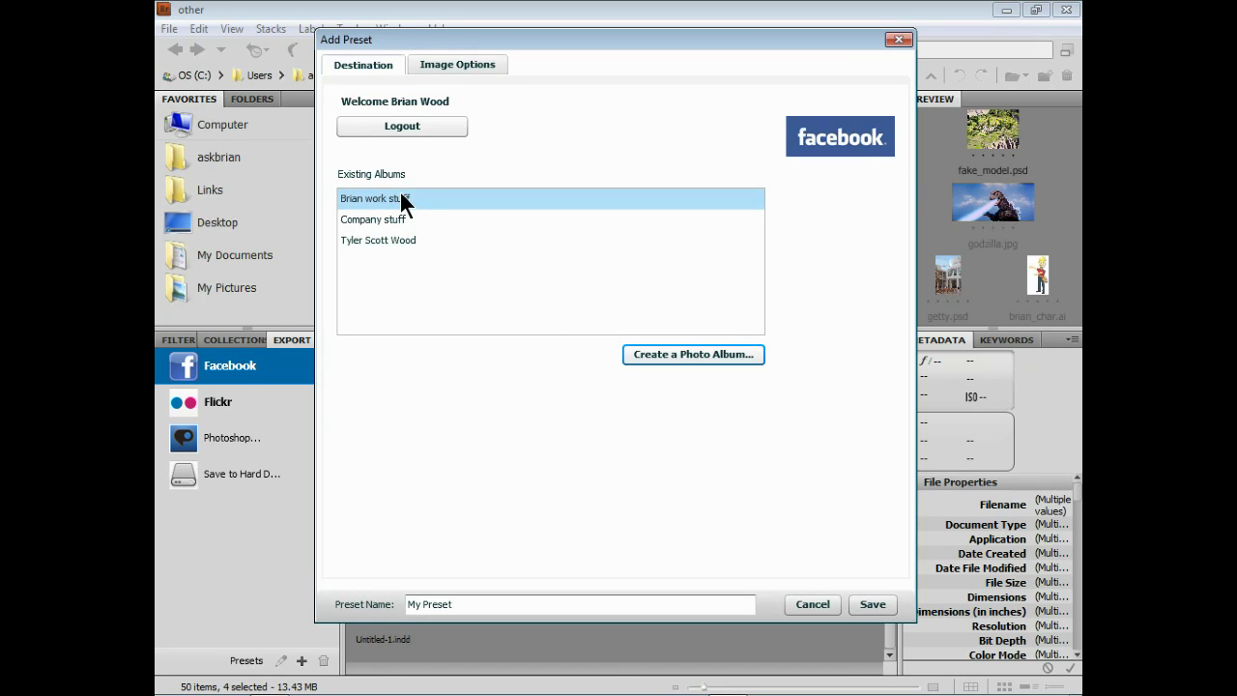
Set the preset's images to Manual Size fitting 1024 pixels, with All metadata included
left_click(451, 64)
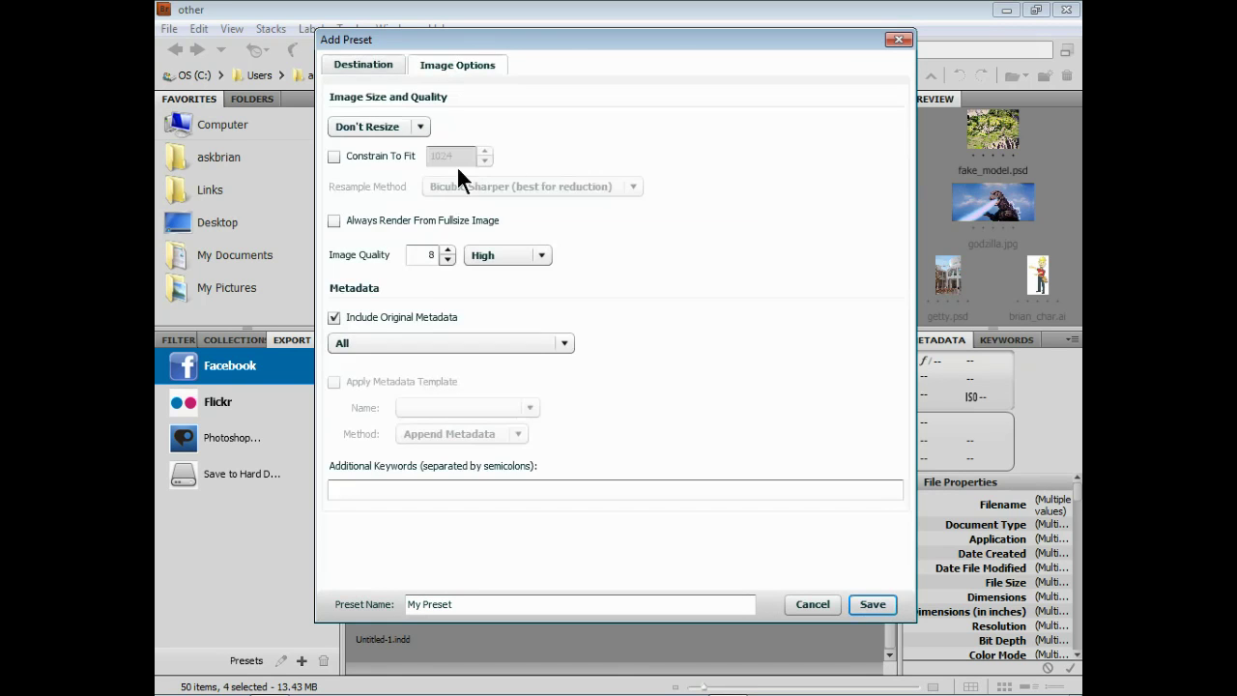
left_click(377, 126)
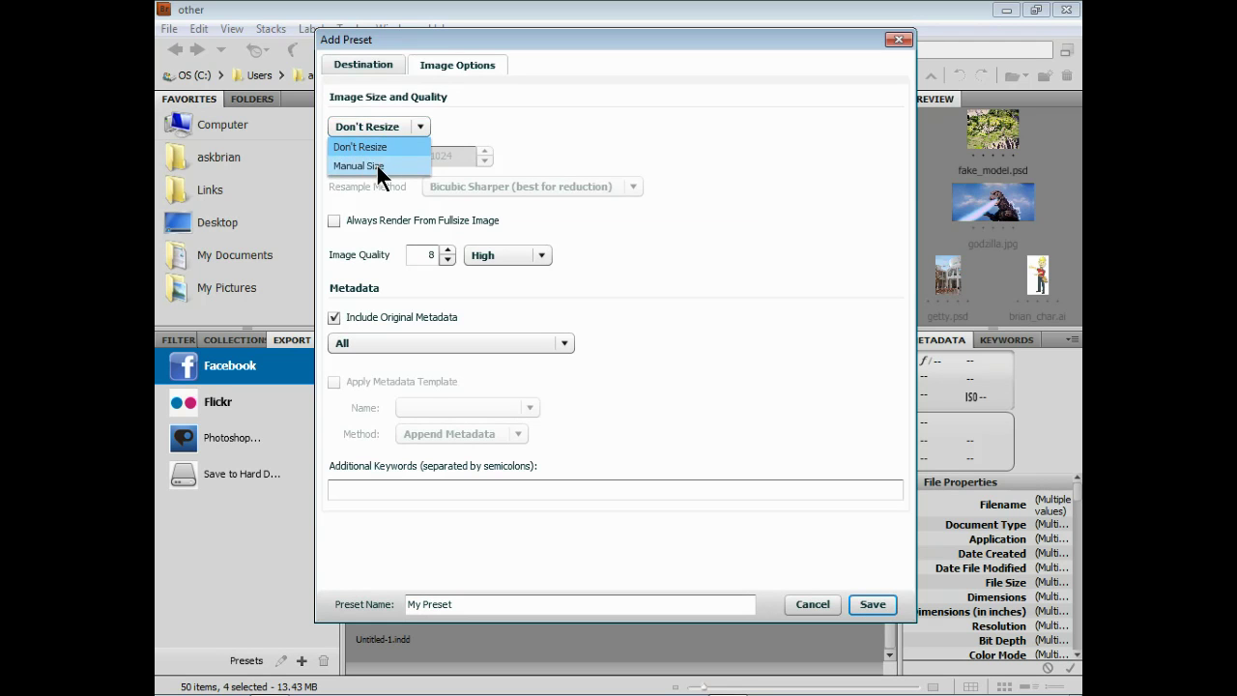
left_click(377, 166)
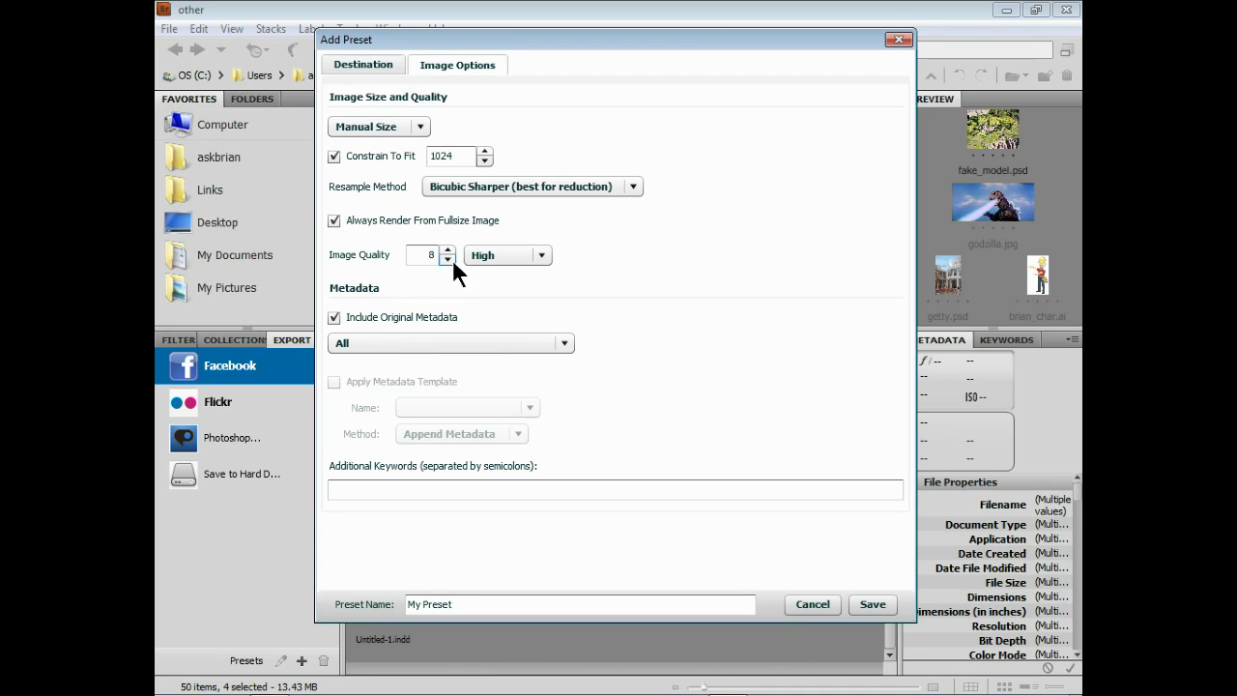
left_click(399, 343)
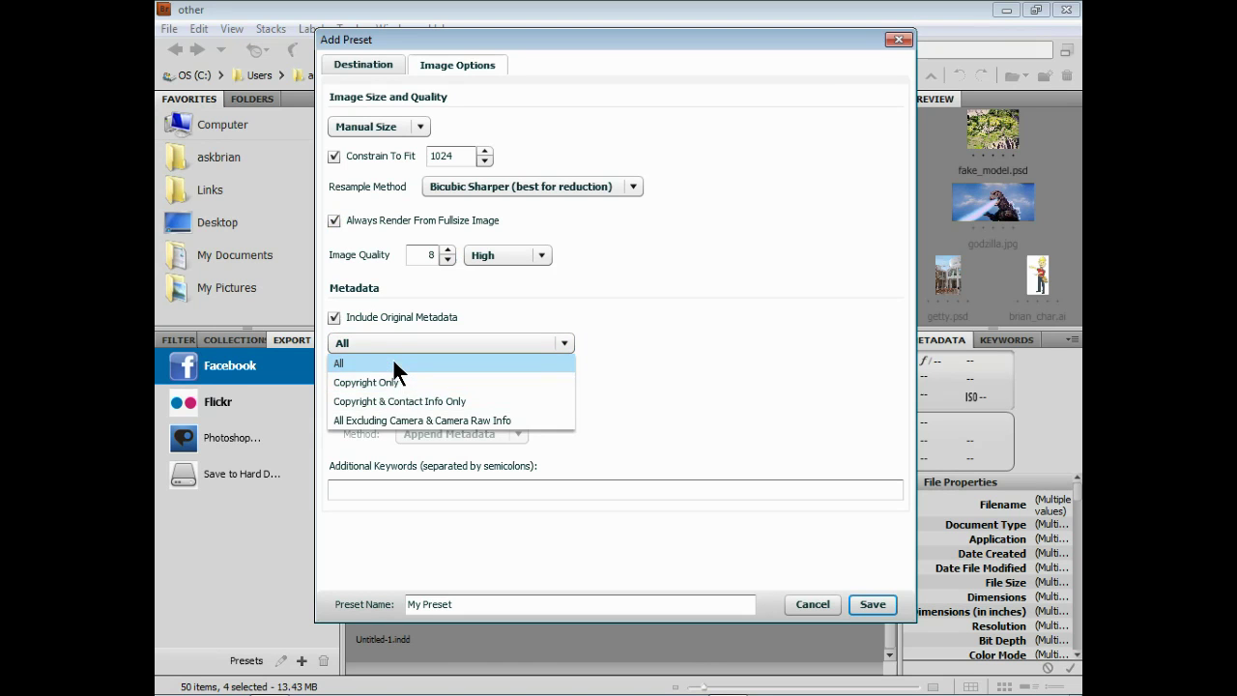
left_click(393, 362)
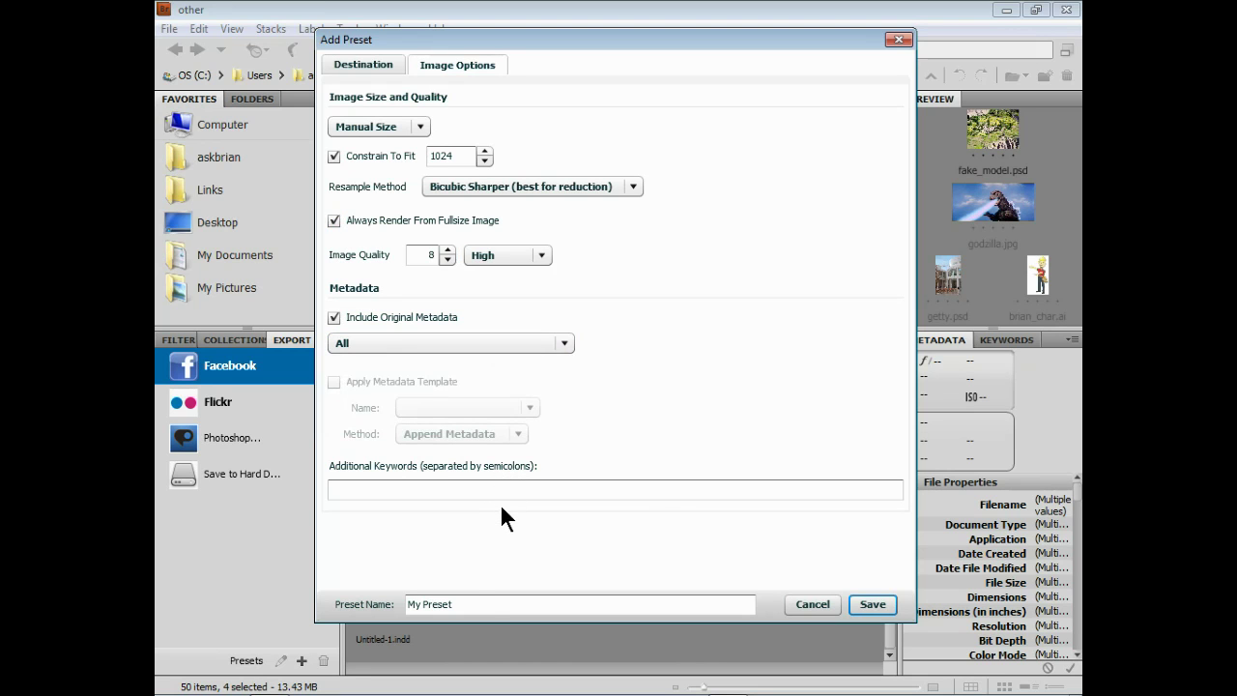
left_click_drag(452, 605, 389, 606)
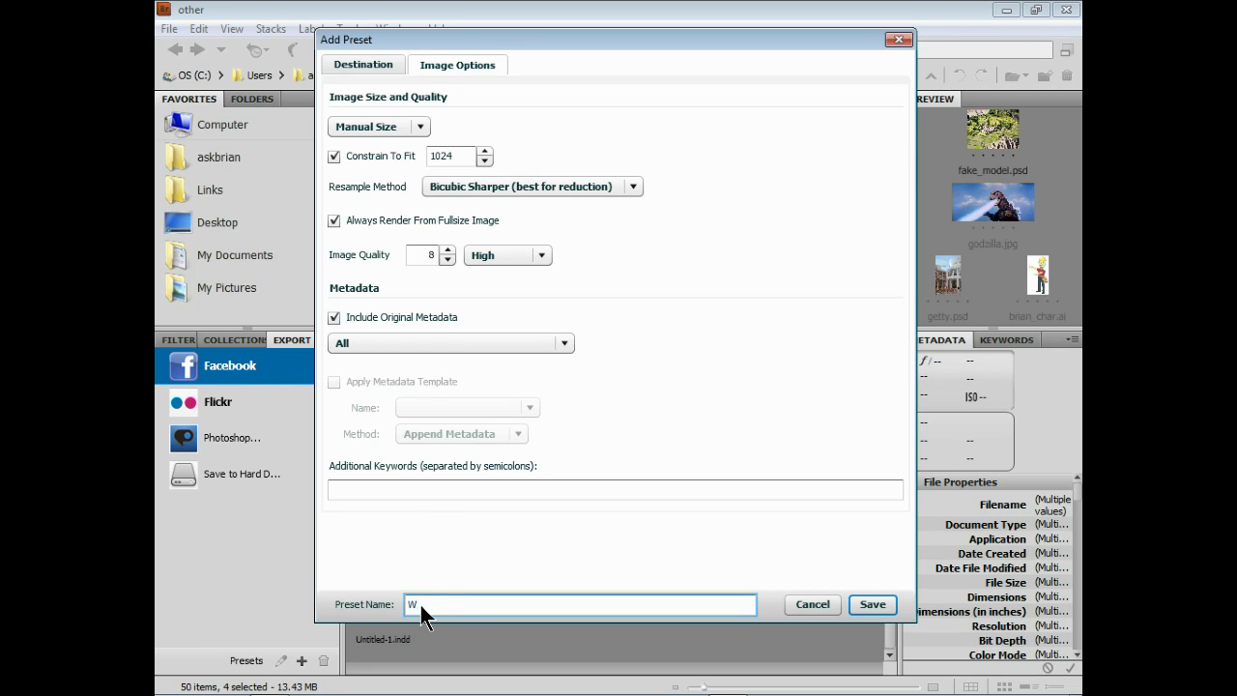
Save the preset as 'Work photos' and queue the four selected images in it
type("photosh")
key("BackSpace")
left_click(872, 605)
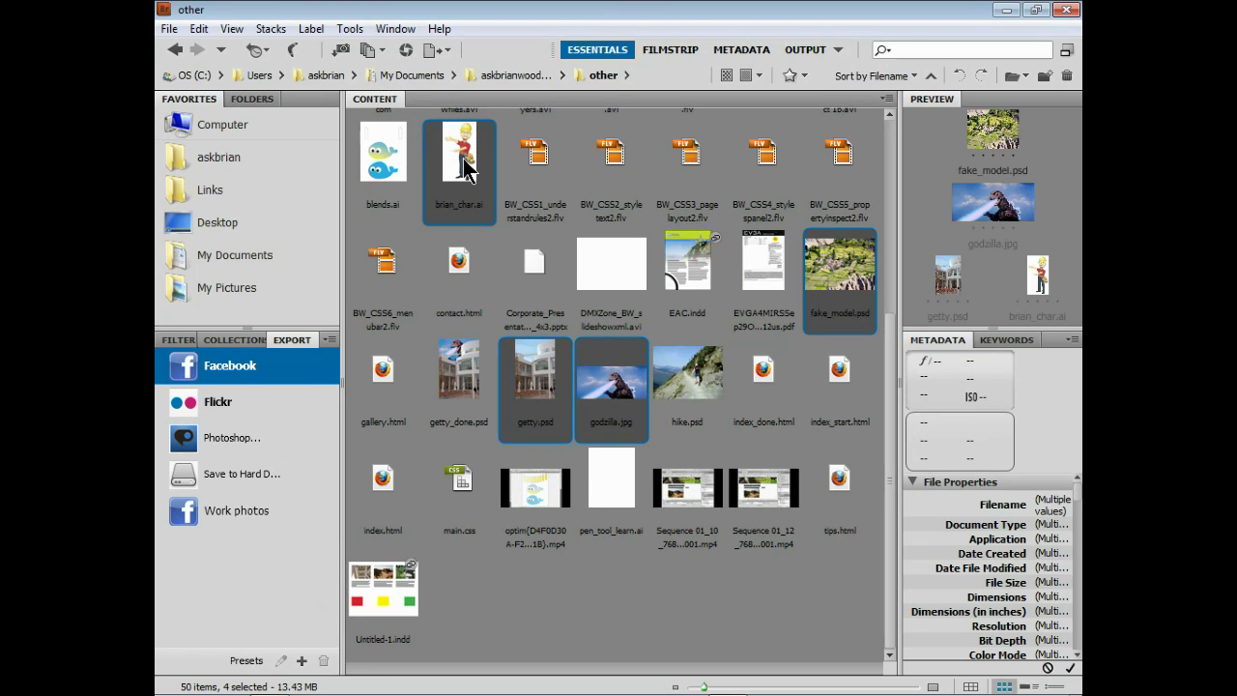
left_click_drag(464, 166, 239, 522)
left_click(162, 511)
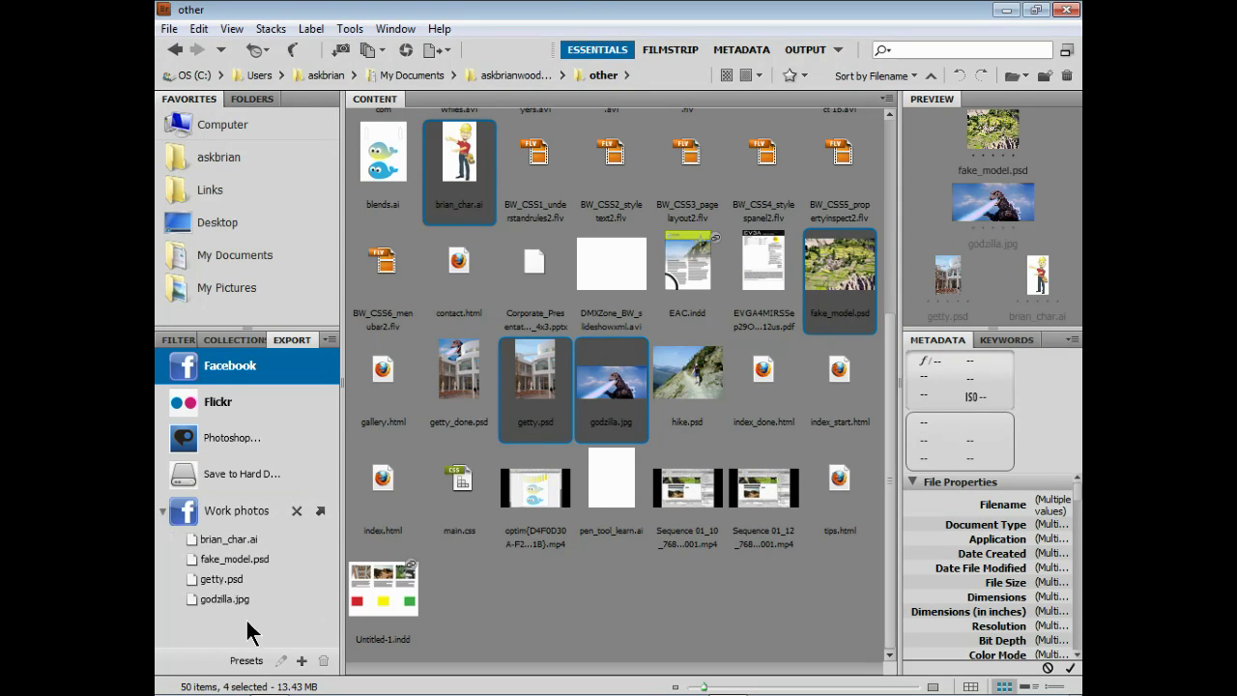
Export the Work photos job to Facebook, then bring the Facebook page in Firefox forward
left_click(321, 510)
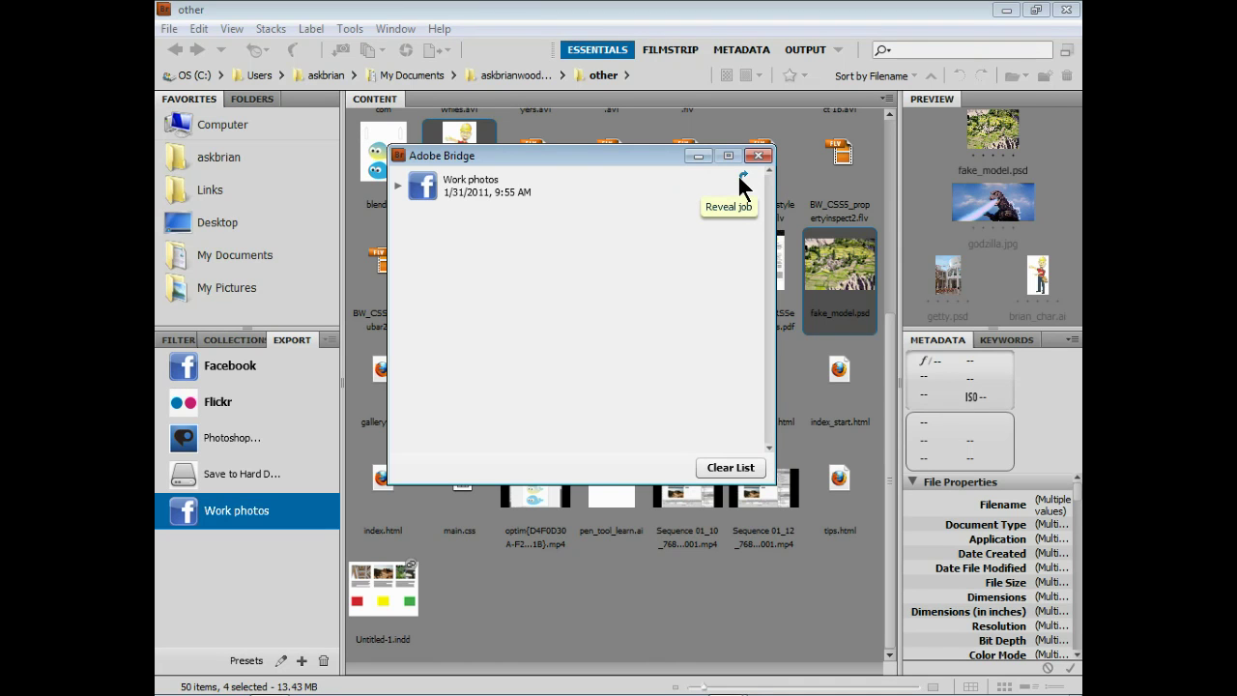
key("alt+Tab")
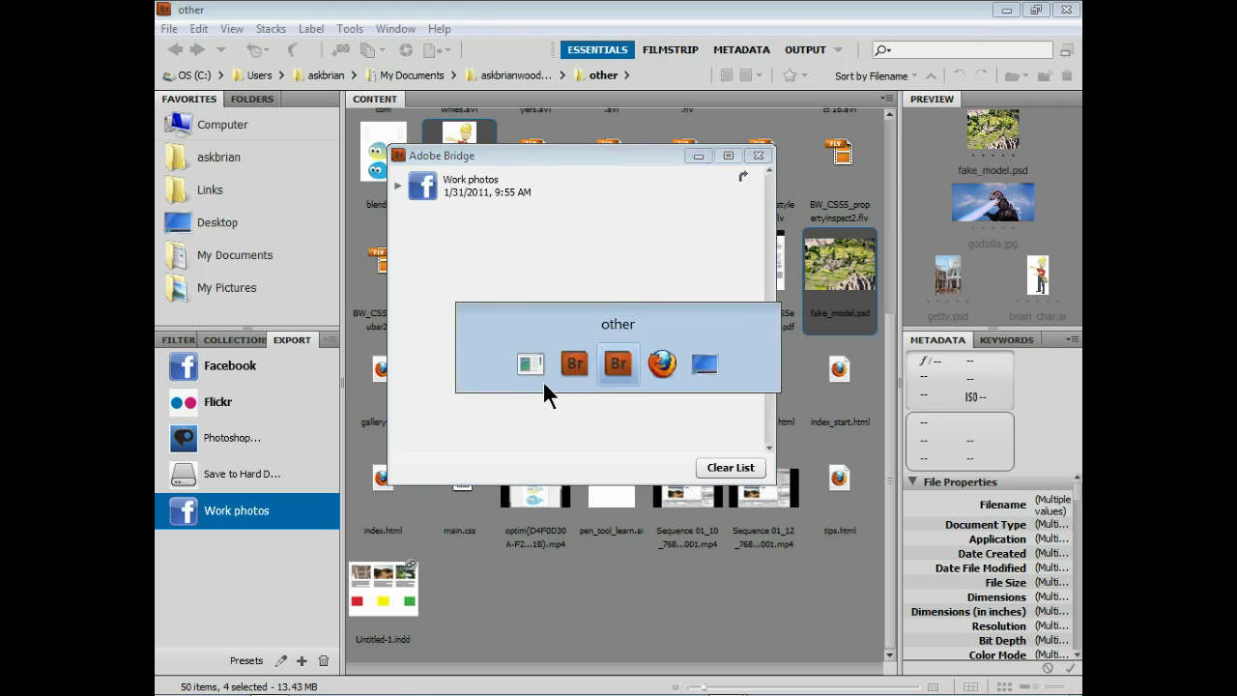
key("alt+Tab")
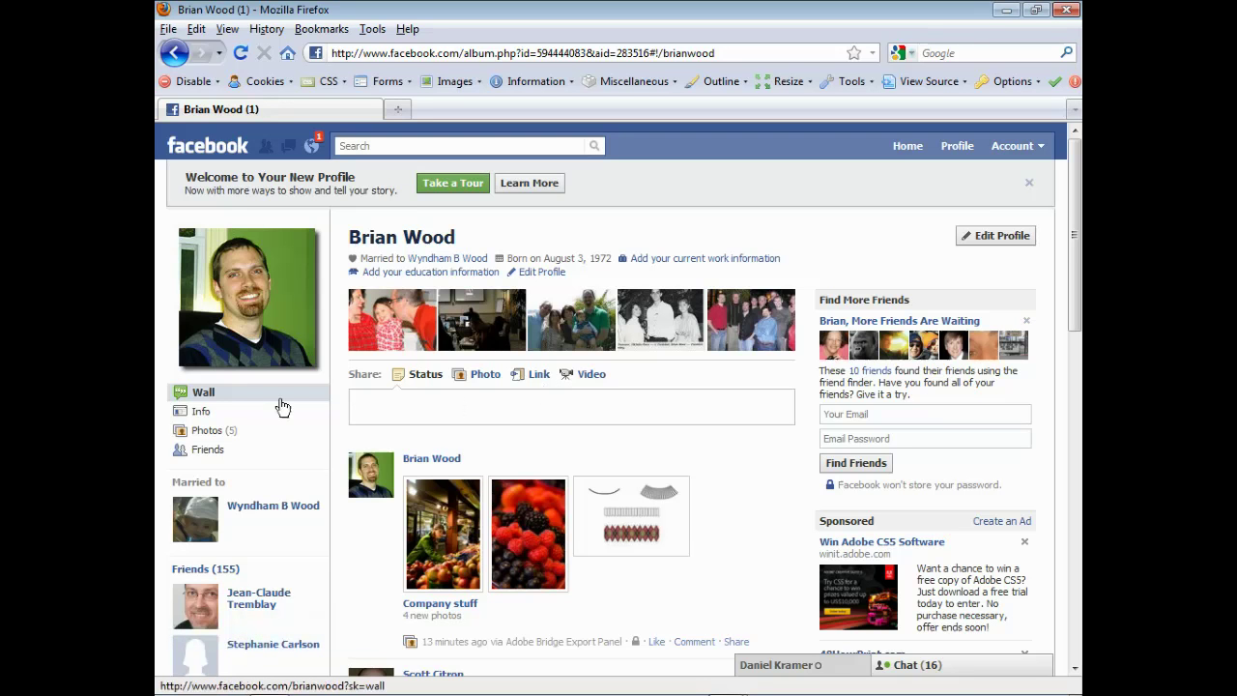
In Facebook Photos, open the new work album and view godzilla.jpg, then return to Bridge
left_click(200, 433)
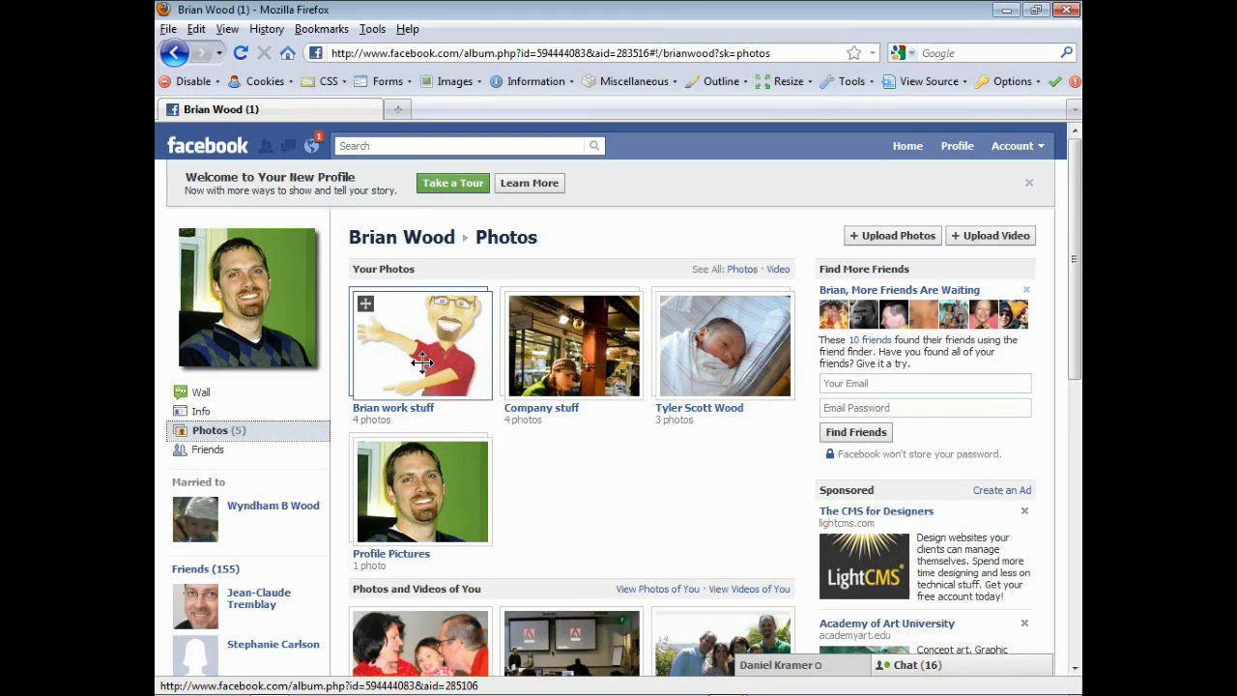
left_click(424, 362)
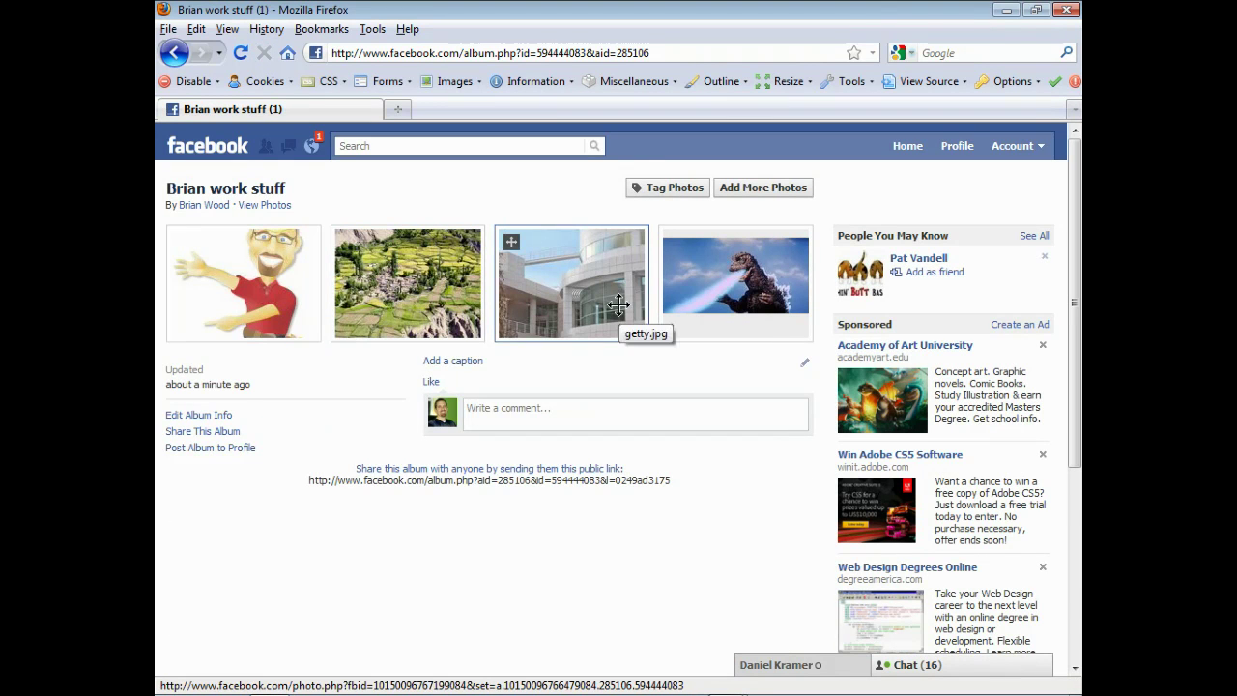
left_click(727, 283)
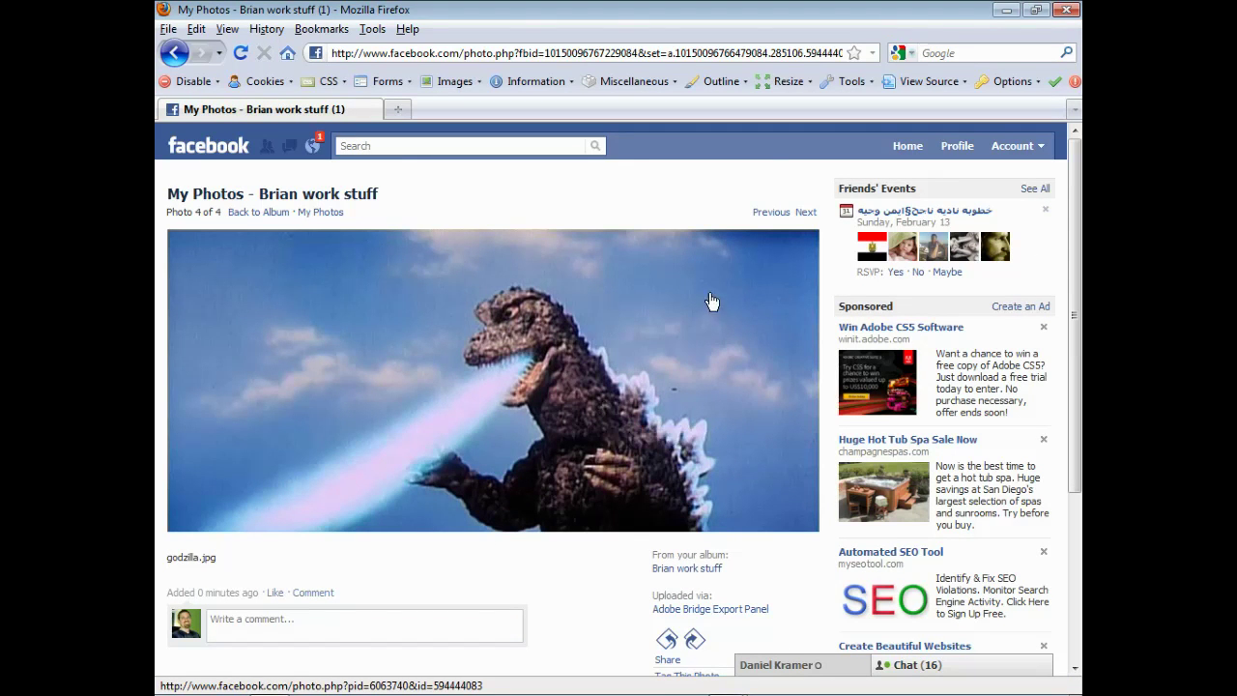
key("alt+Tab")
key("alt+Tab")
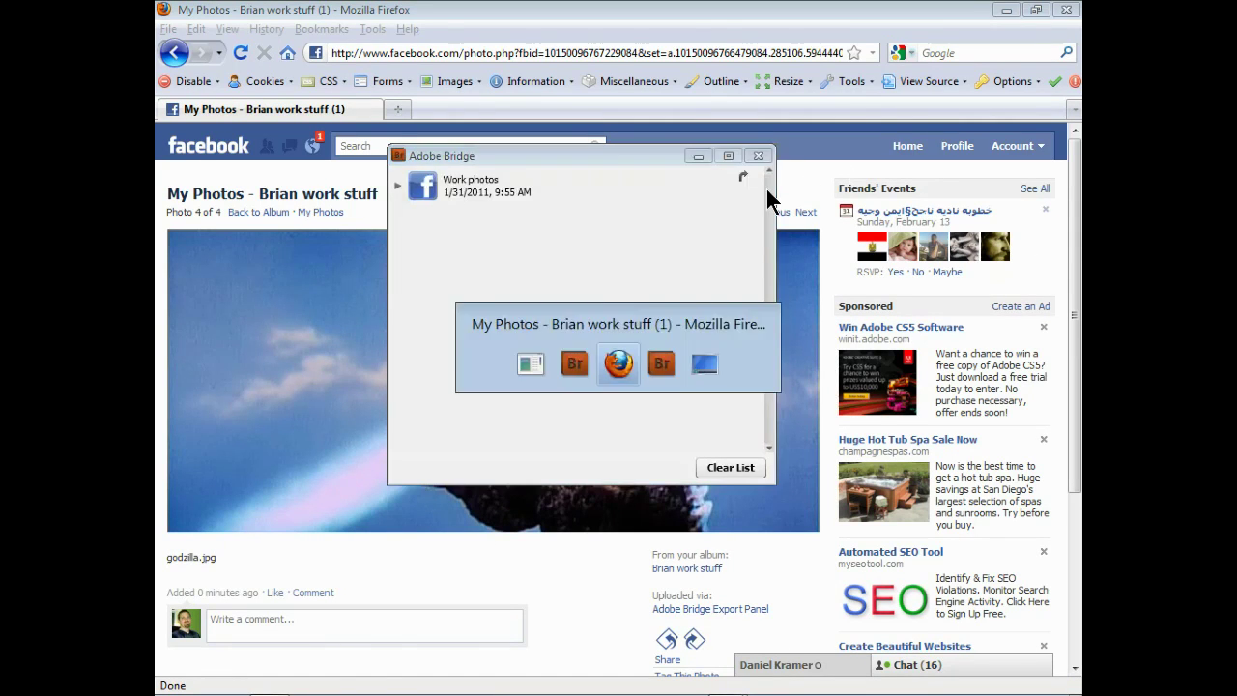
key("alt+Tab")
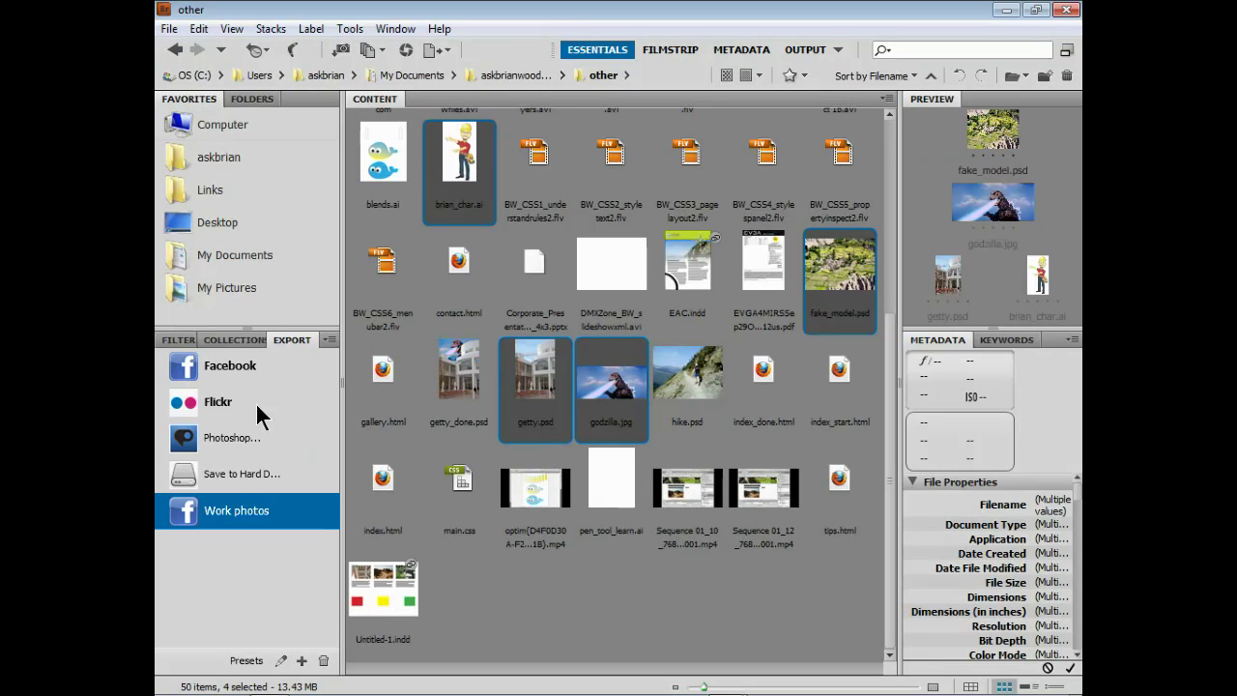